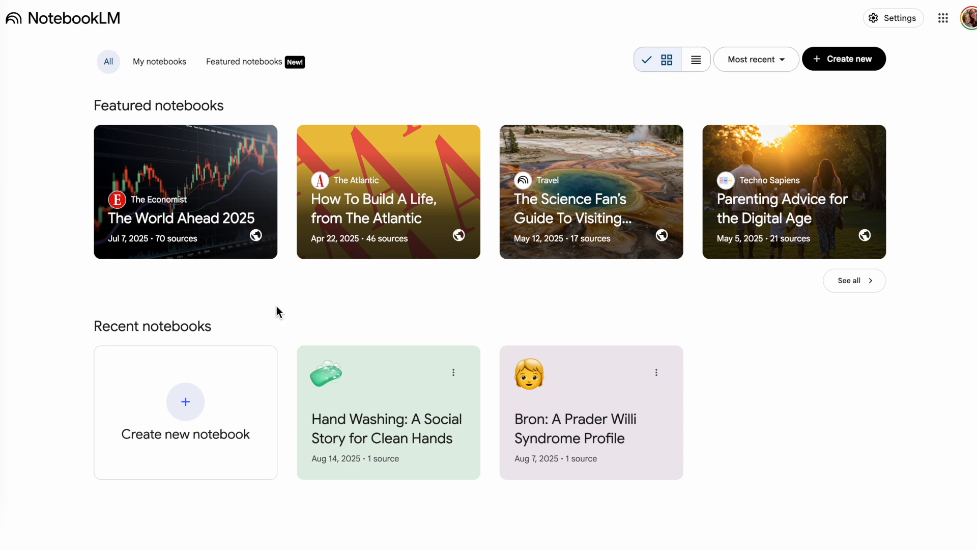
{"action": "left_click", "coordinate": [186, 402]}
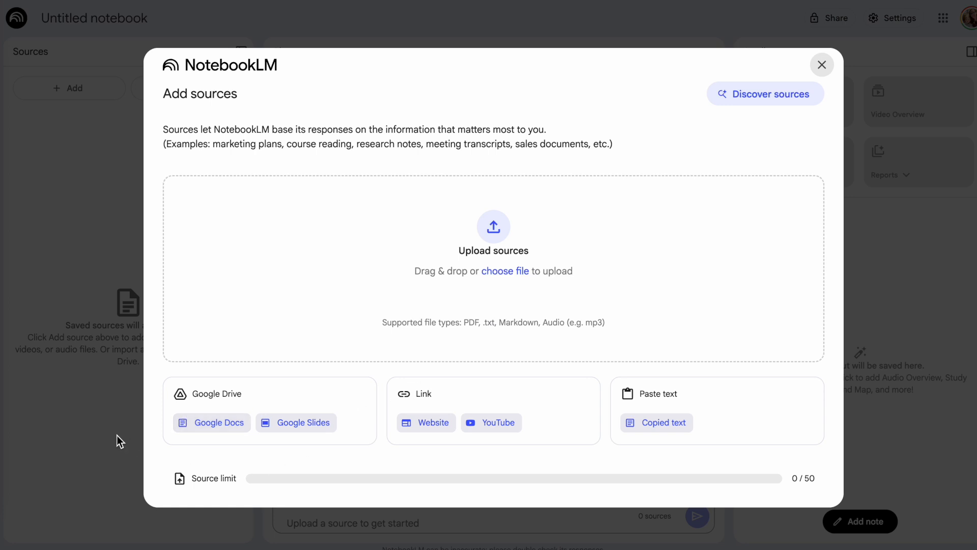
{"action": "left_click", "coordinate": [433, 424]}
{"action": "left_click", "coordinate": [264, 226]}
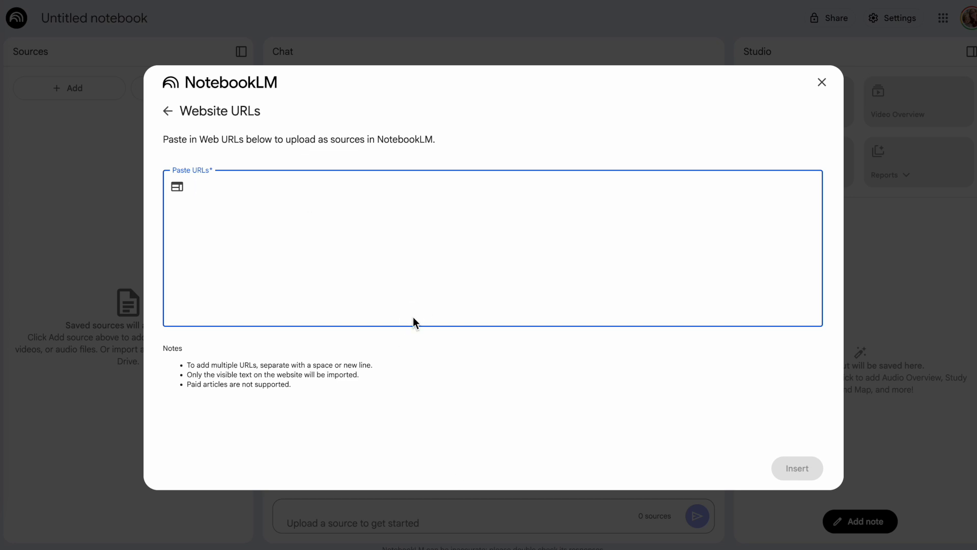
{"action": "type", "text": "https://autism.org/wp-content/uploads/2020/04/Hand-Washing.pdf"}
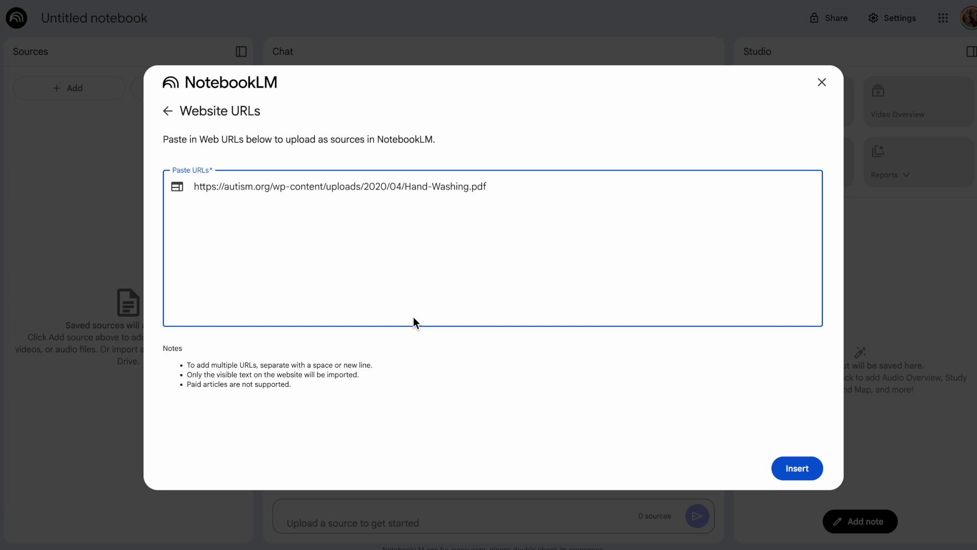
{"action": "left_click", "coordinate": [786, 468]}
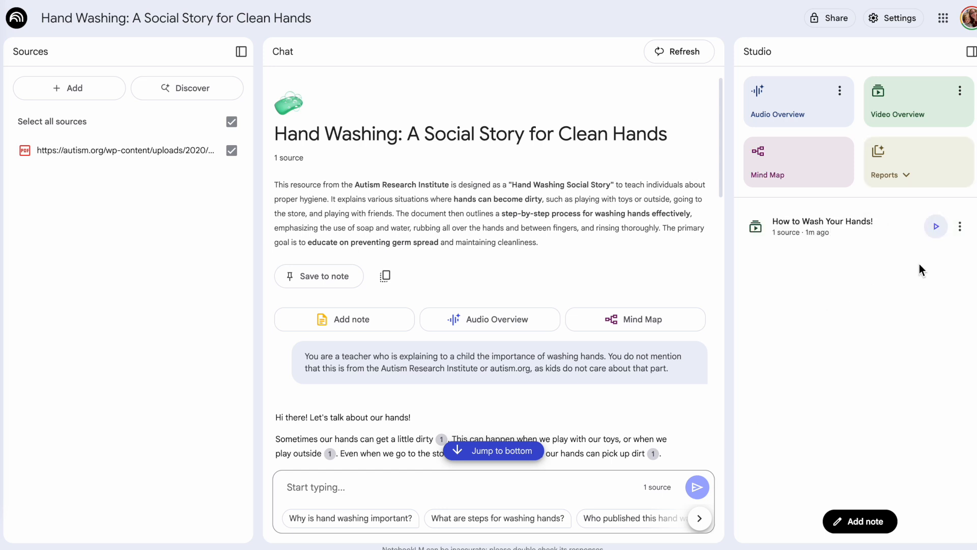
- Open the video overview "How to Wash Your Hands!" and play it
{"action": "left_click", "coordinate": [936, 226]}
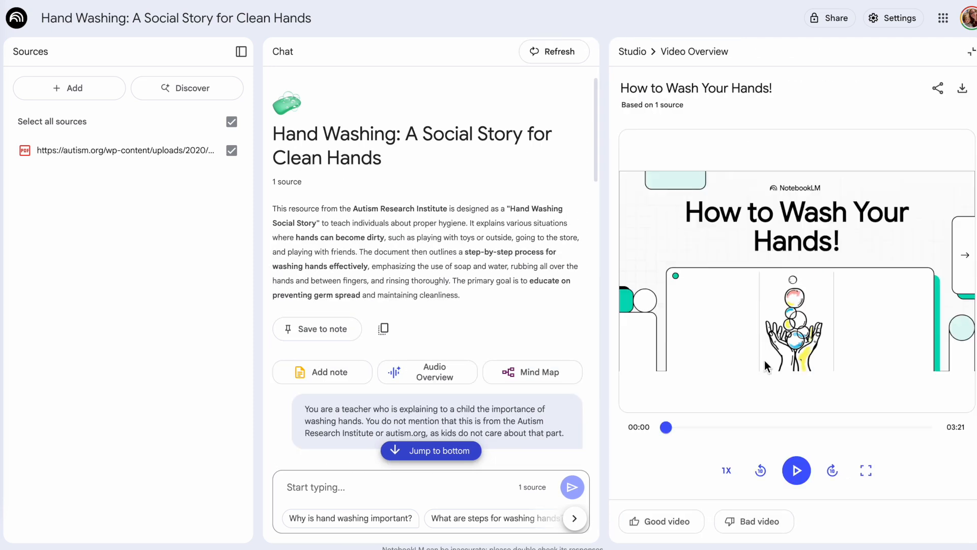
{"action": "left_click", "coordinate": [795, 469]}
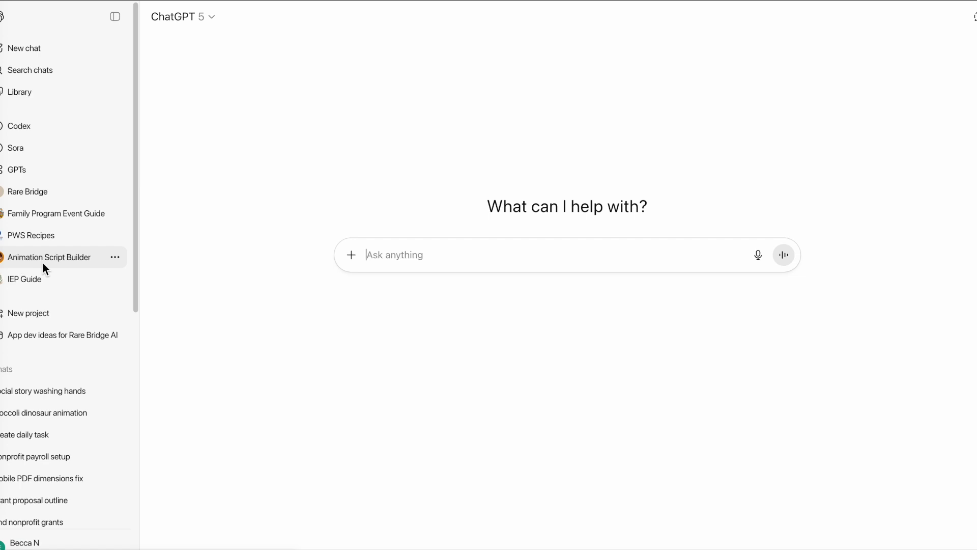
- Switch to ChatGPT, view the recently used GPTs, and open the existing chat about the washing hands social story
{"action": "left_click", "coordinate": [17, 171]}
{"action": "left_click", "coordinate": [436, 138]}
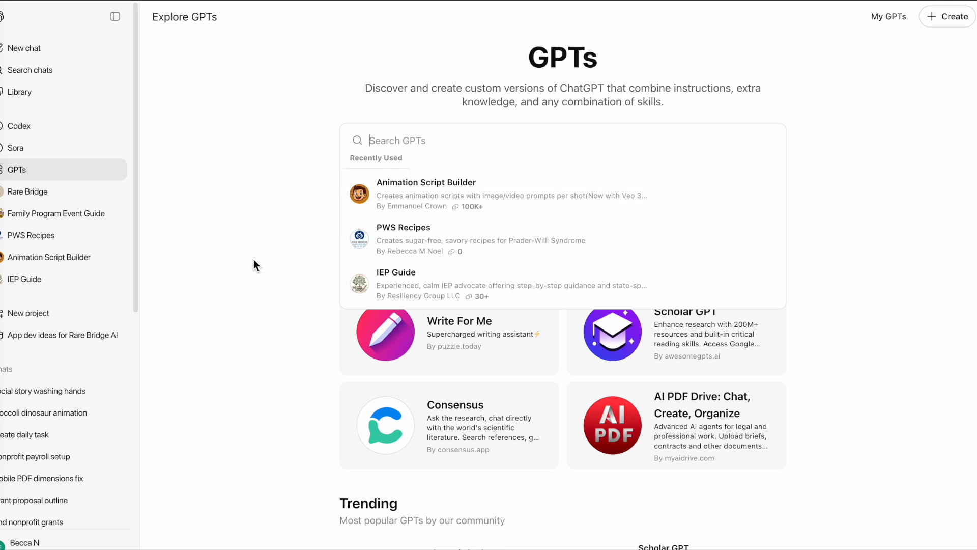
{"action": "left_click", "coordinate": [51, 394]}
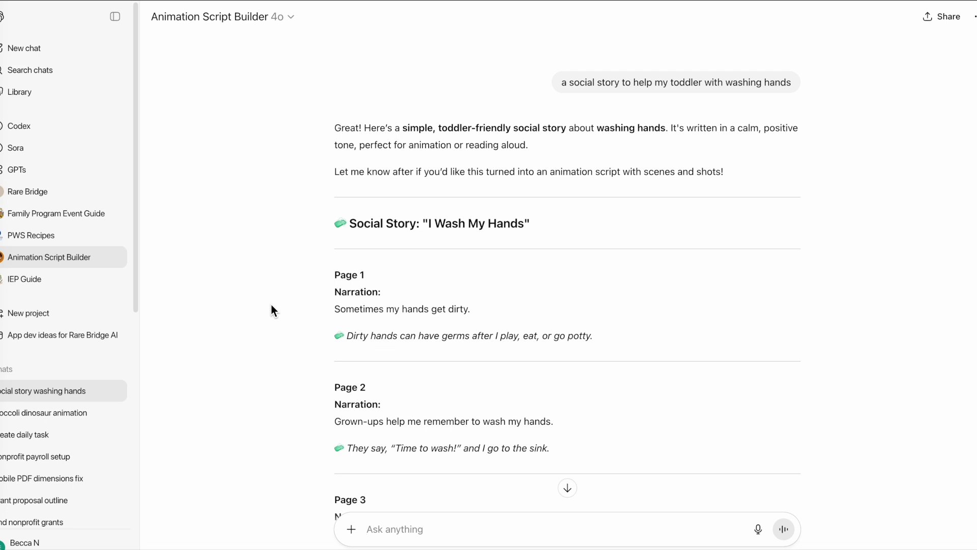
- Read through the pages of the social story "I Wash My Hands" and the follow-up questions about the animation script
{"action": "scroll", "coordinate": [271, 305], "scroll_direction": "down", "scroll_amount": 4}
{"action": "scroll", "coordinate": [271, 304], "scroll_direction": "down", "scroll_amount": 3}
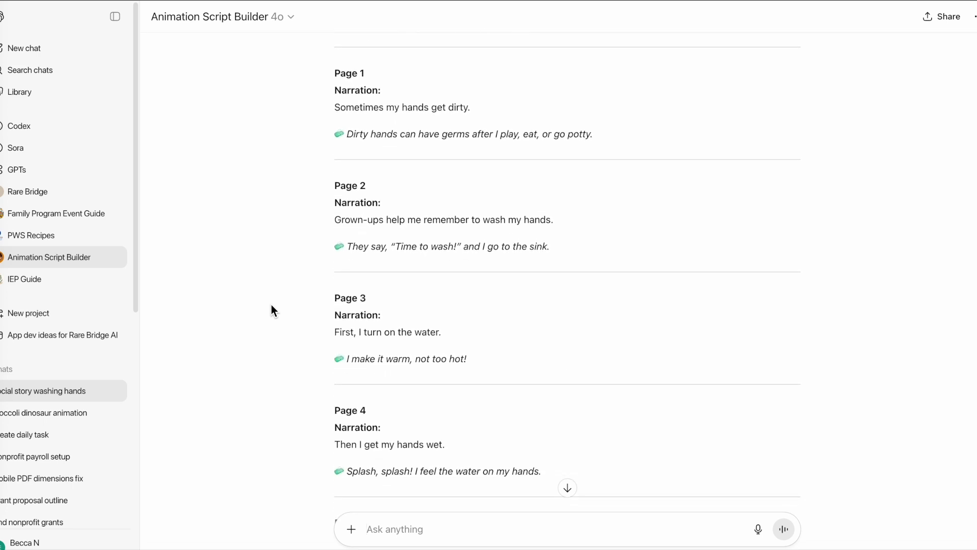
{"action": "scroll", "coordinate": [271, 304], "scroll_direction": "down", "scroll_amount": 5}
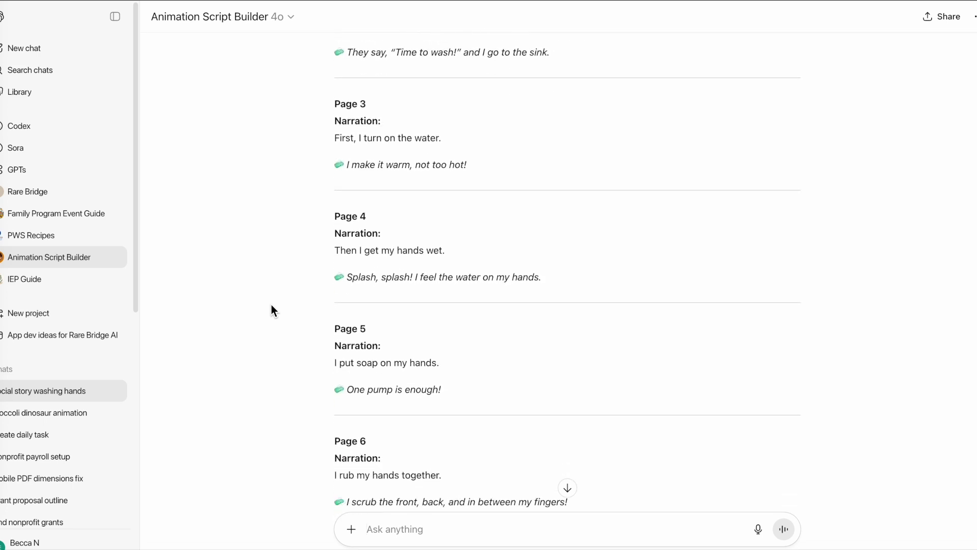
{"action": "scroll", "coordinate": [270, 304], "scroll_direction": "down", "scroll_amount": 3}
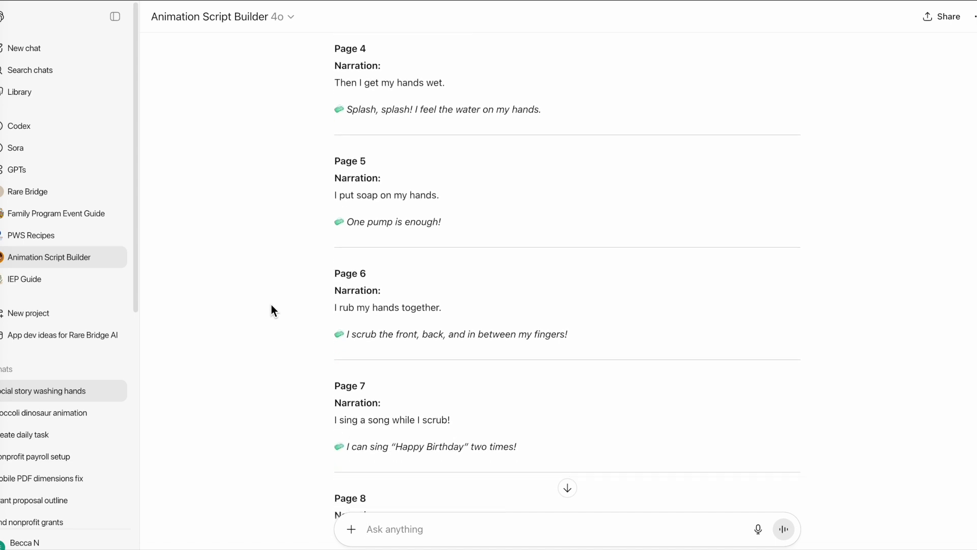
{"action": "scroll", "coordinate": [270, 304], "scroll_direction": "down", "scroll_amount": 3}
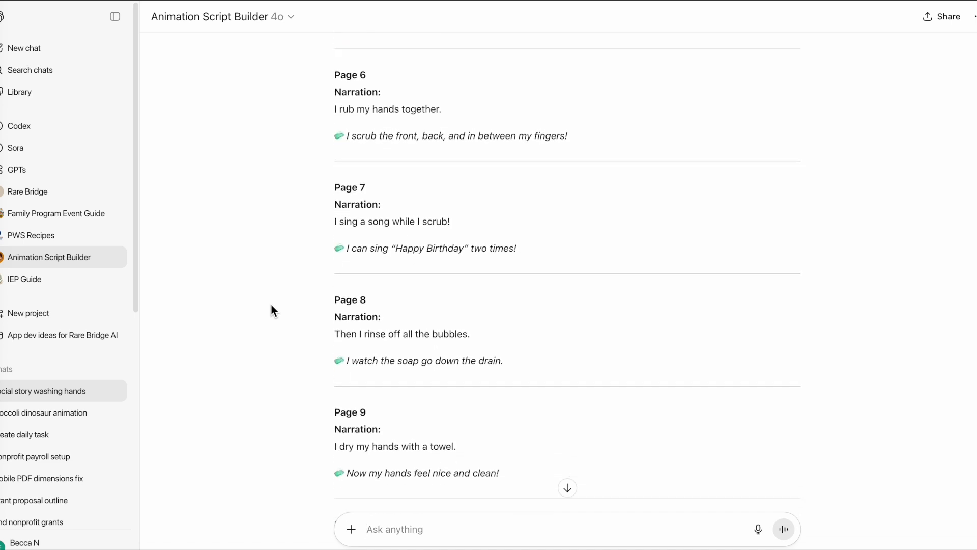
{"action": "scroll", "coordinate": [271, 305], "scroll_direction": "down", "scroll_amount": 2}
{"action": "scroll", "coordinate": [271, 310], "scroll_direction": "down", "scroll_amount": 4}
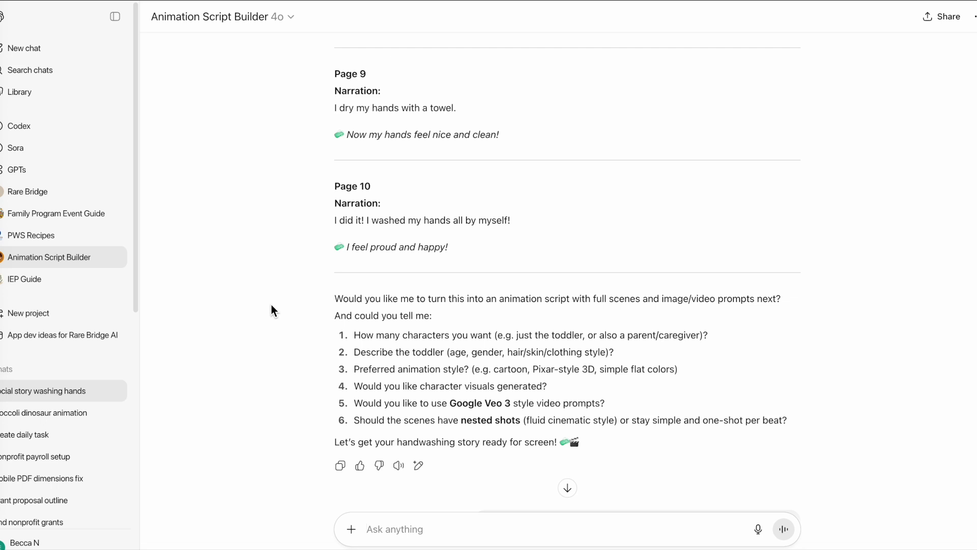
{"action": "scroll", "coordinate": [271, 304], "scroll_direction": "down", "scroll_amount": 8}
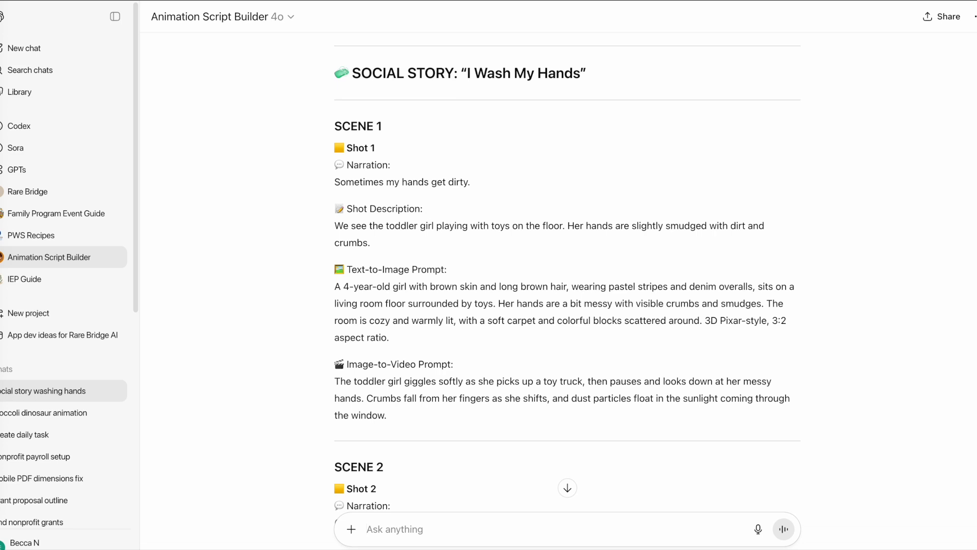
- Review the script's scenes with their narration and image and video prompts, through to the image generated for shot 1
{"action": "scroll", "coordinate": [278, 390], "scroll_direction": "down", "scroll_amount": 1}
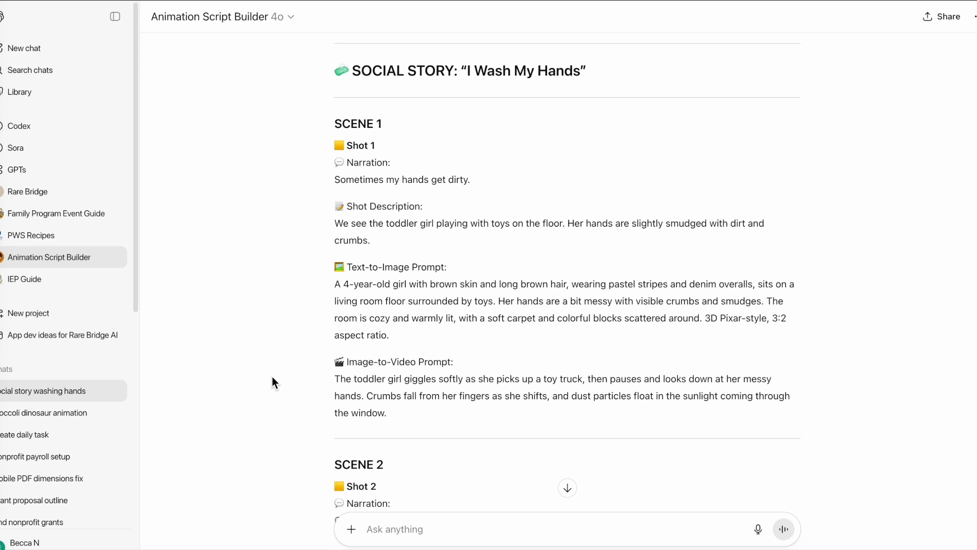
{"action": "scroll", "coordinate": [273, 378], "scroll_direction": "down", "scroll_amount": 5}
{"action": "scroll", "coordinate": [273, 376], "scroll_direction": "down", "scroll_amount": 3}
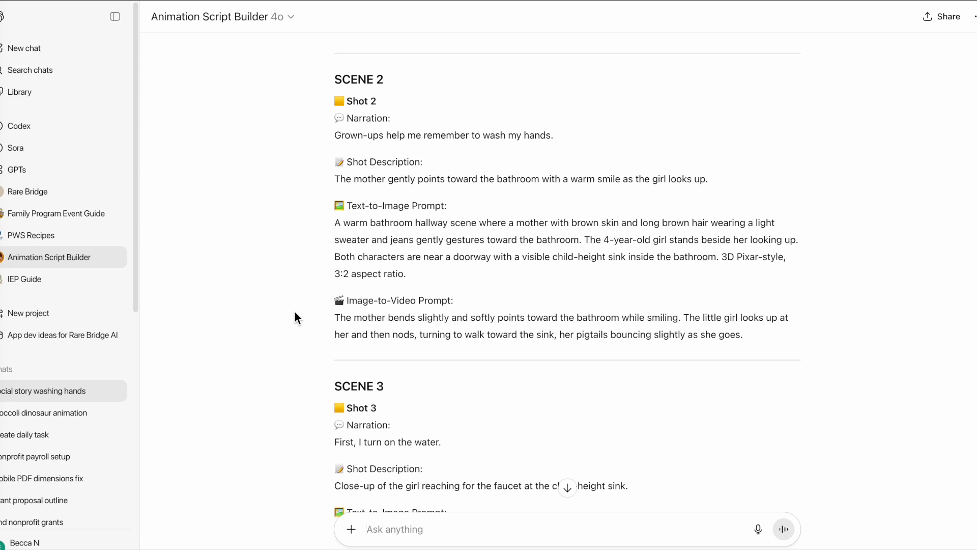
{"action": "scroll", "coordinate": [295, 312], "scroll_direction": "down", "scroll_amount": 5}
{"action": "scroll", "coordinate": [296, 312], "scroll_direction": "down", "scroll_amount": 6}
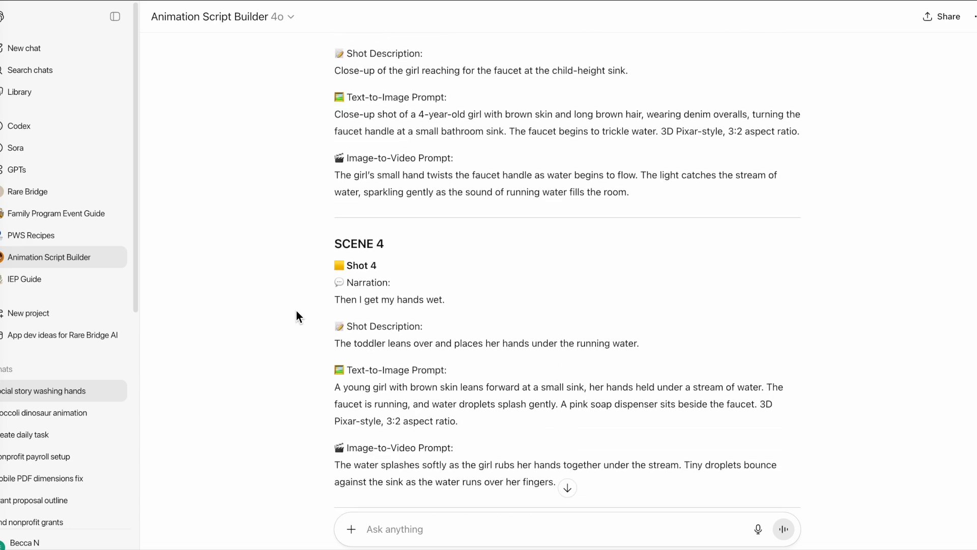
{"action": "scroll", "coordinate": [297, 311], "scroll_direction": "down", "scroll_amount": 6}
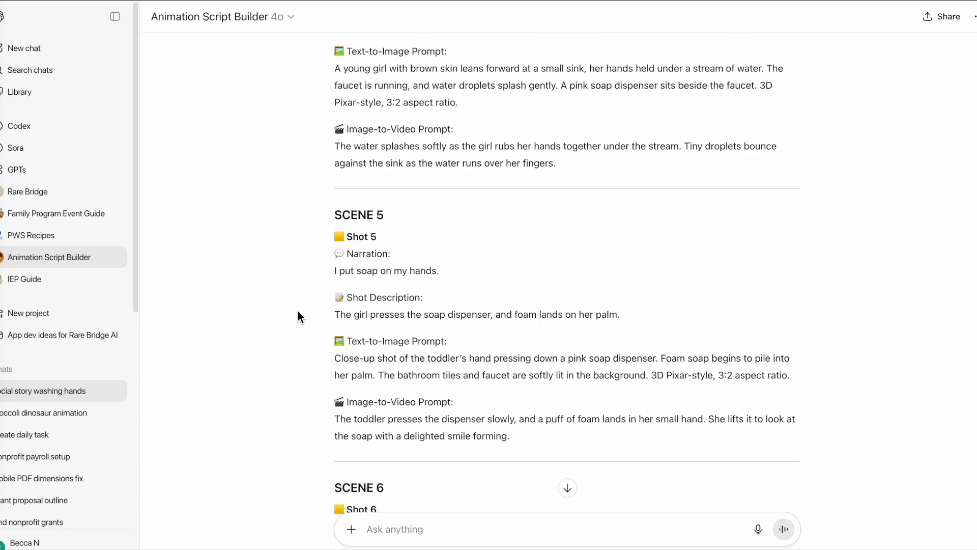
{"action": "scroll", "coordinate": [298, 317], "scroll_direction": "down", "scroll_amount": 9}
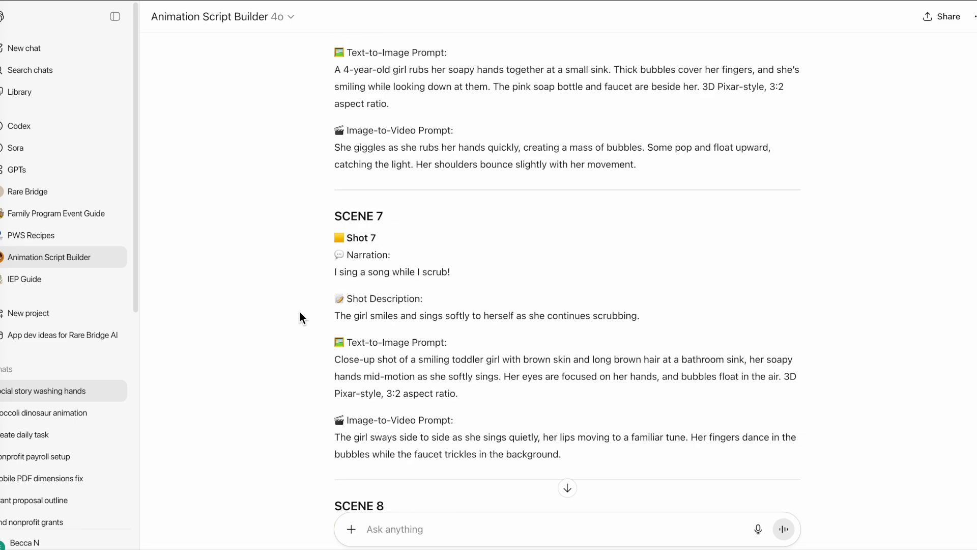
{"action": "scroll", "coordinate": [300, 312], "scroll_direction": "down", "scroll_amount": 10}
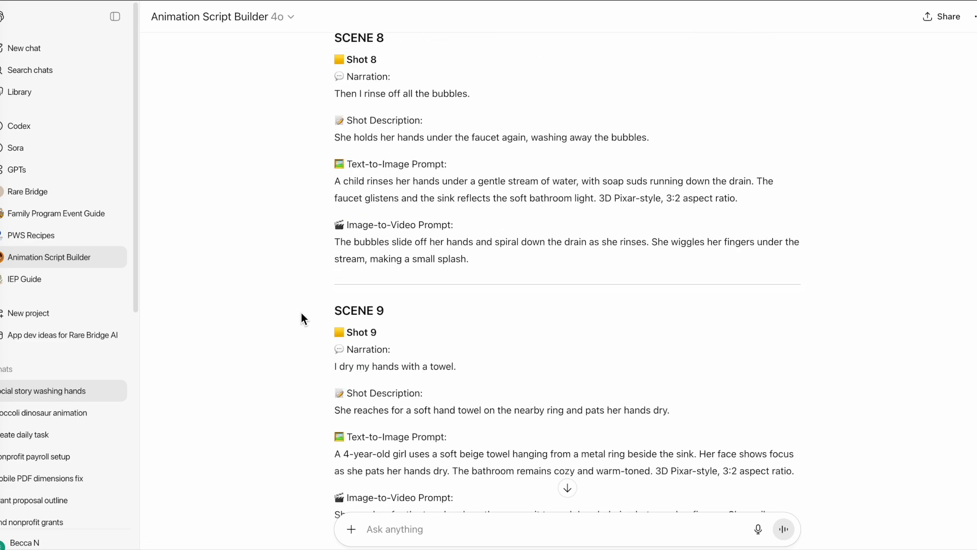
{"action": "scroll", "coordinate": [302, 312], "scroll_direction": "down", "scroll_amount": 11}
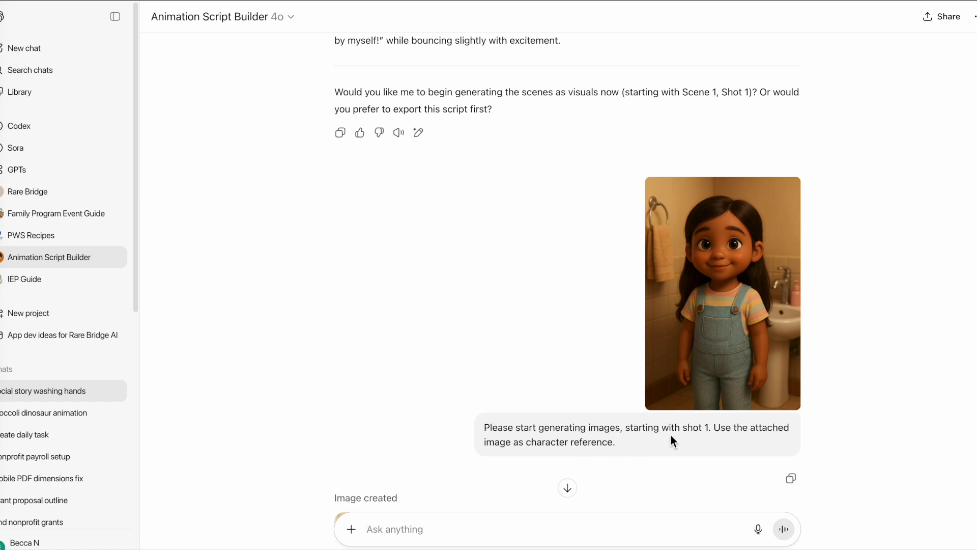
{"action": "scroll", "coordinate": [671, 440], "scroll_direction": "down", "scroll_amount": 8}
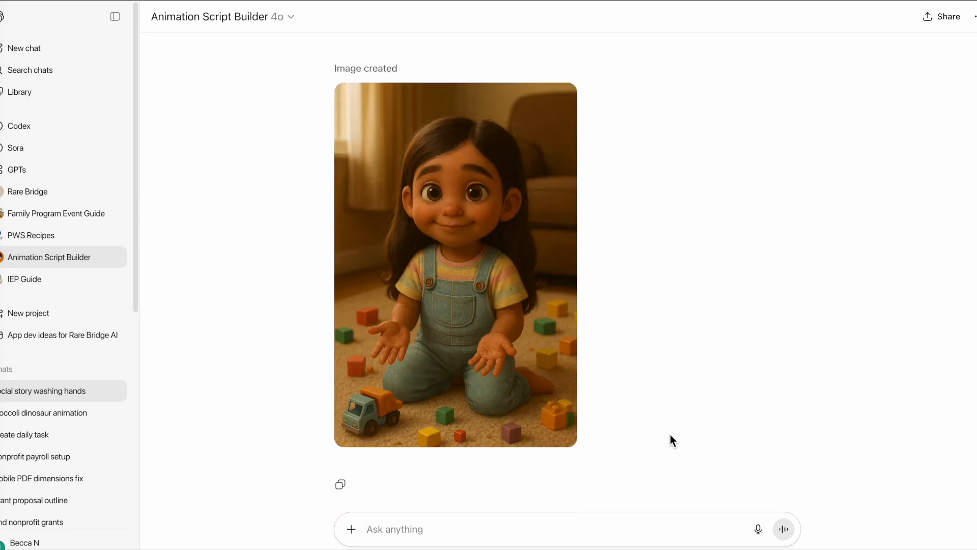
- Request shot 2, the mother and girl in a warm bathroom hallway, 3D Pixar-style, 3:2 aspect ratio, attaching both character reference images
{"action": "type", "text": "Please generate shot 2 and use the attached images as the character references : A warm bathroom hallway scene where a mother with brown skin and long brown hair wearing a light sweater and jeans gently gestures toward the bathroom. The 4-year-old girl stands beside her looking up. Both characters are near a doorway with a visible child-height sink inside the bathroom. 3D Pixar-style, 3:2 aspect ratio"}
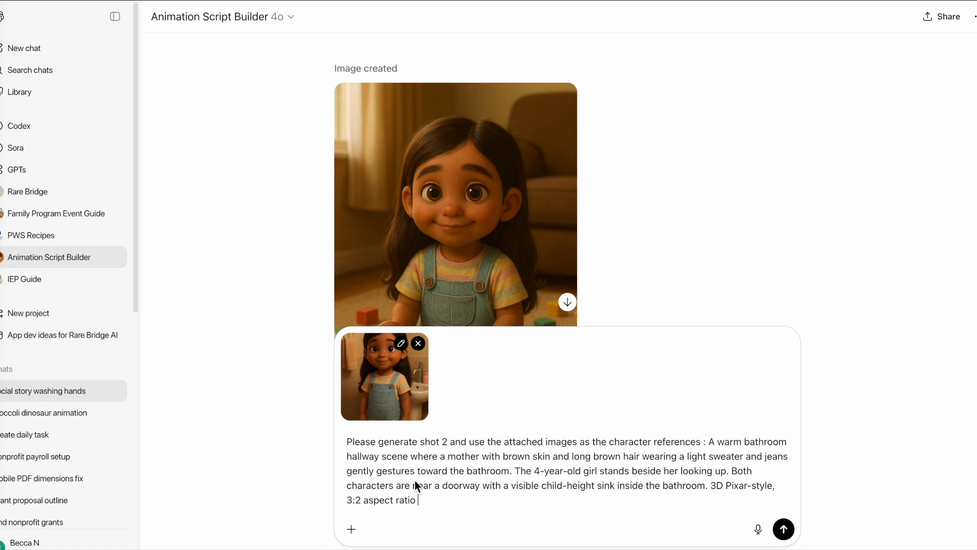
{"action": "left_click", "coordinate": [352, 531]}
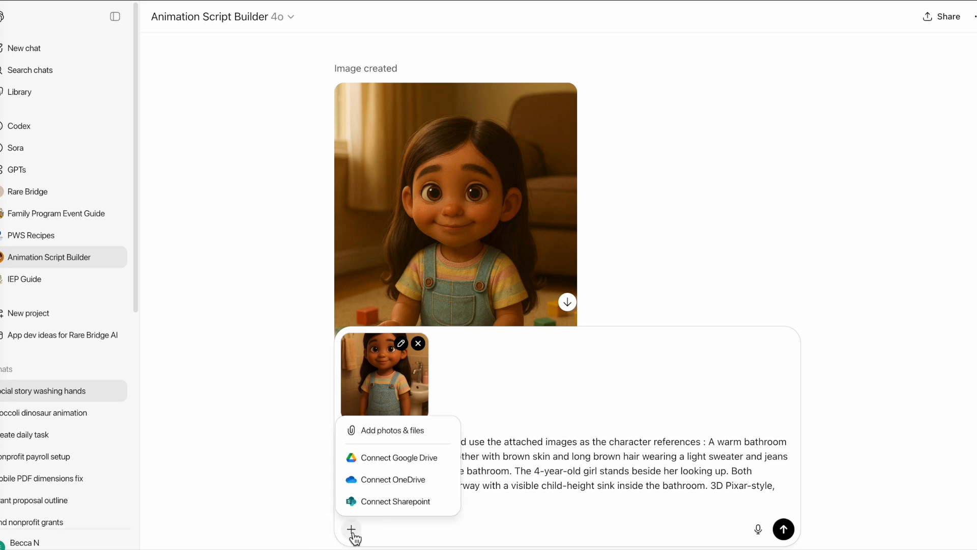
{"action": "left_click", "coordinate": [400, 432]}
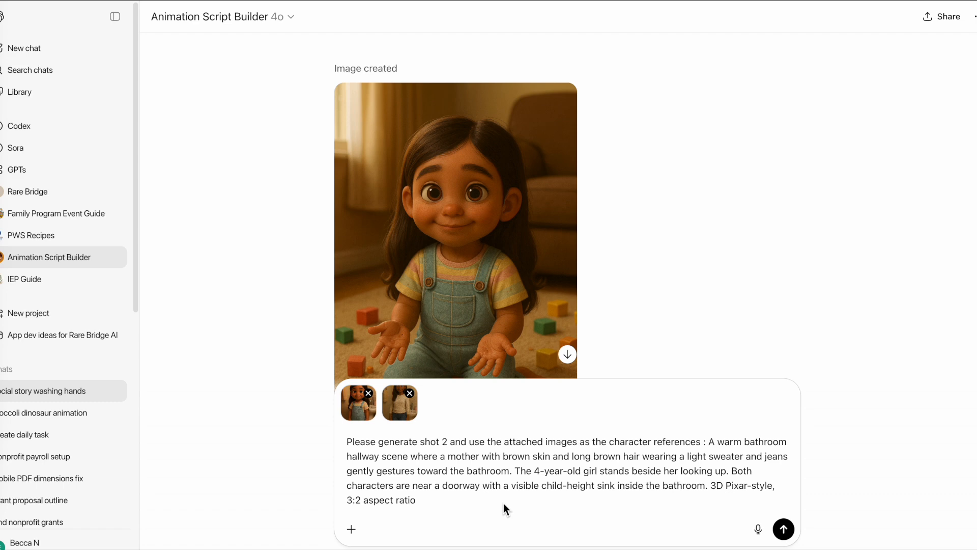
{"action": "left_click", "coordinate": [784, 528]}
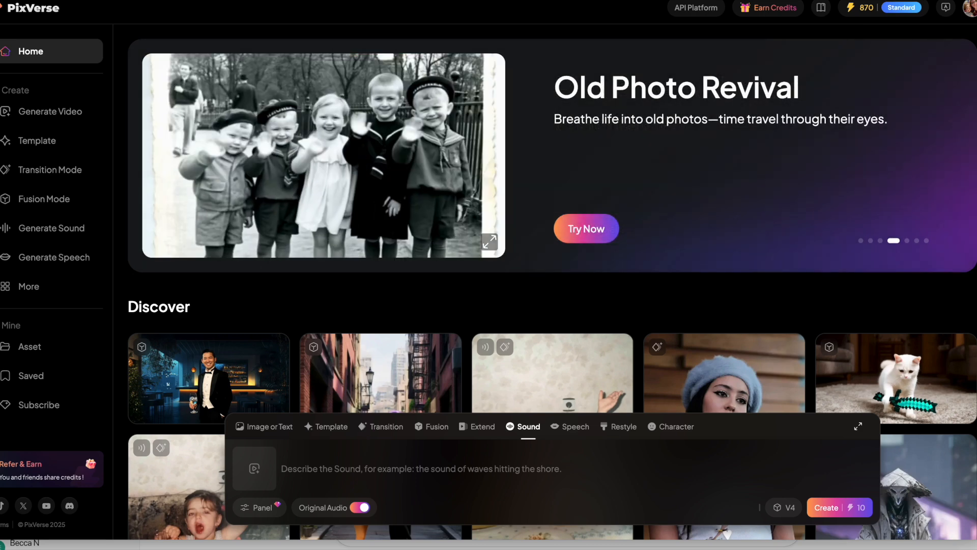
- Switch to PixVerse and generate a video from the shot 1 image, using the Scene 1 image-to-video prompt copied from the ChatGPT script
{"action": "left_click", "coordinate": [304, 473]}
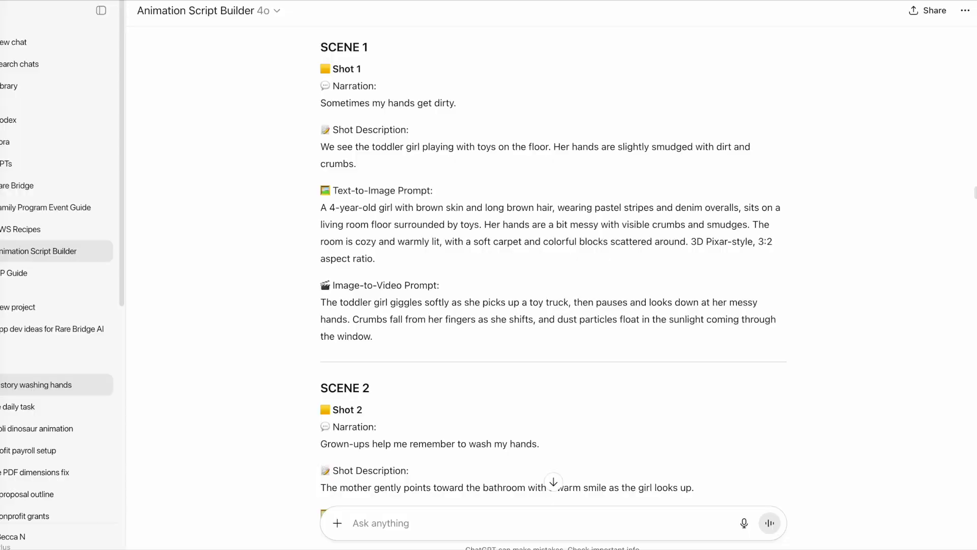
{"action": "left_click_drag", "start_coordinate": [332, 285], "coordinate": [441, 287]}
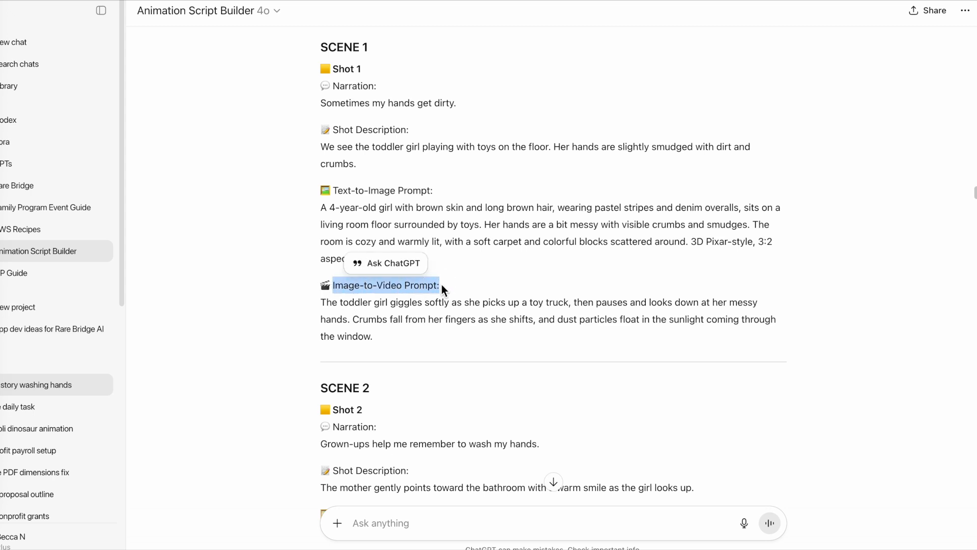
{"action": "left_click_drag", "start_coordinate": [320, 302], "coordinate": [375, 334]}
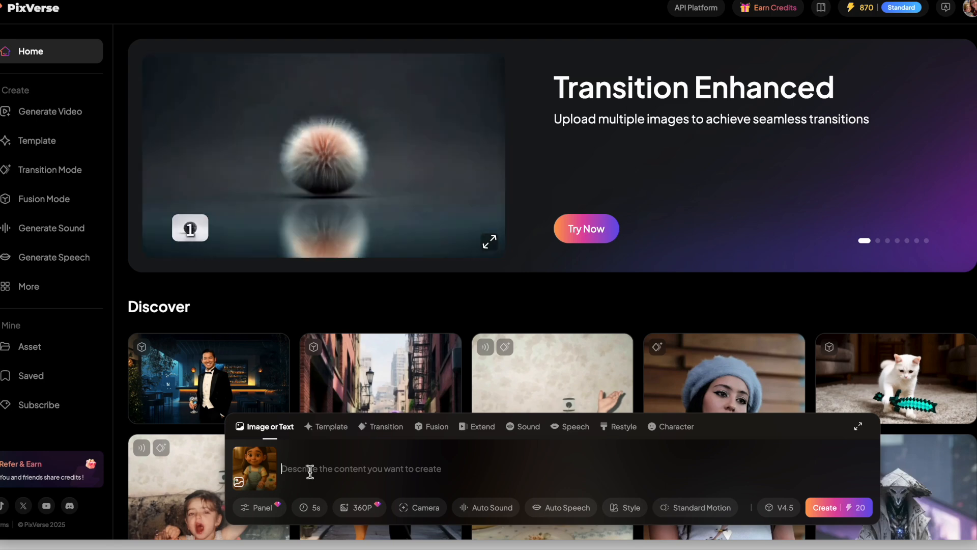
{"action": "type", "text": "The toddler girl giggles softly as she picks up a toy truck, then pauses and looks down at her messy hands. Crumbs fall from her fingers as she shifts, and dust particles float in the sunlight coming through the window"}
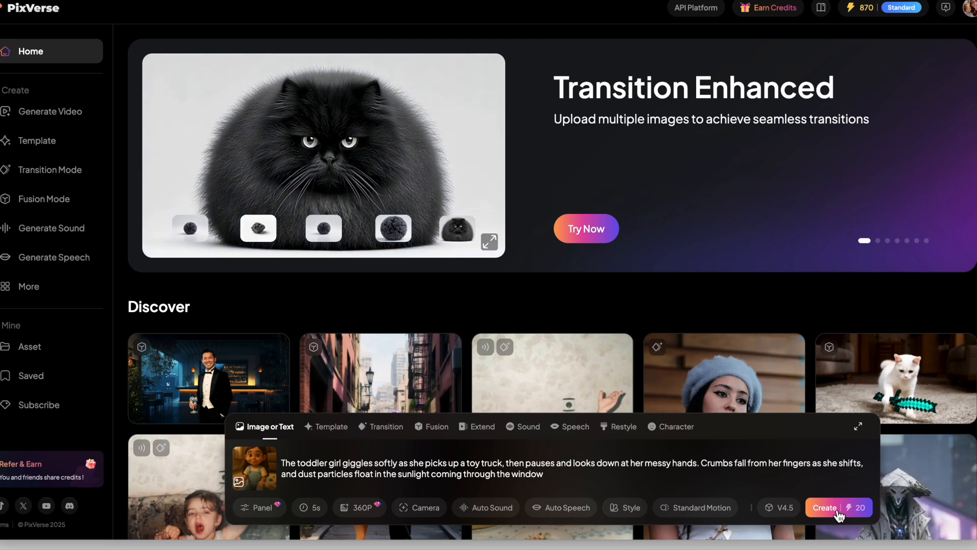
{"action": "left_click", "coordinate": [837, 509]}
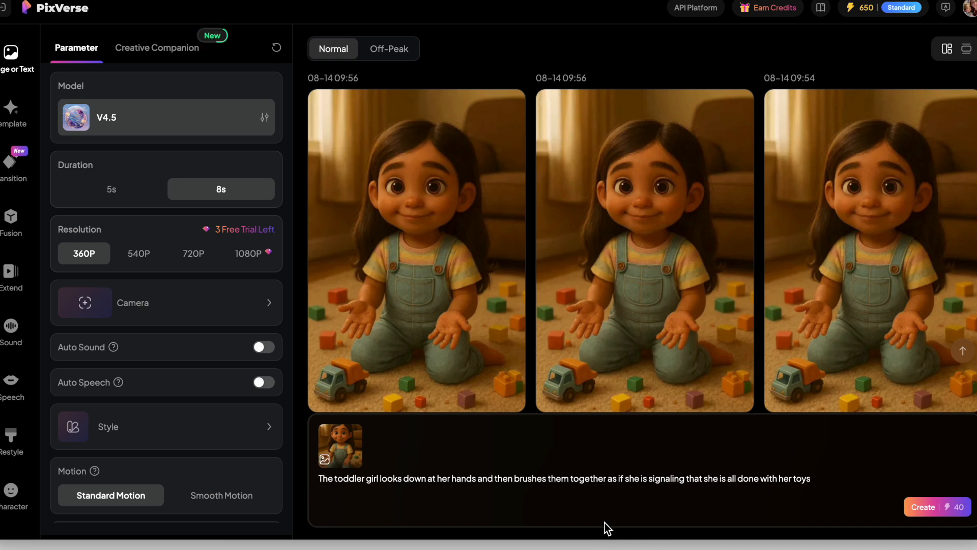
- Preview the generated clip of the girl brushing her hands, and open the newest hallway clip of mother and girl
{"action": "mouse_move", "coordinate": [831, 402]}
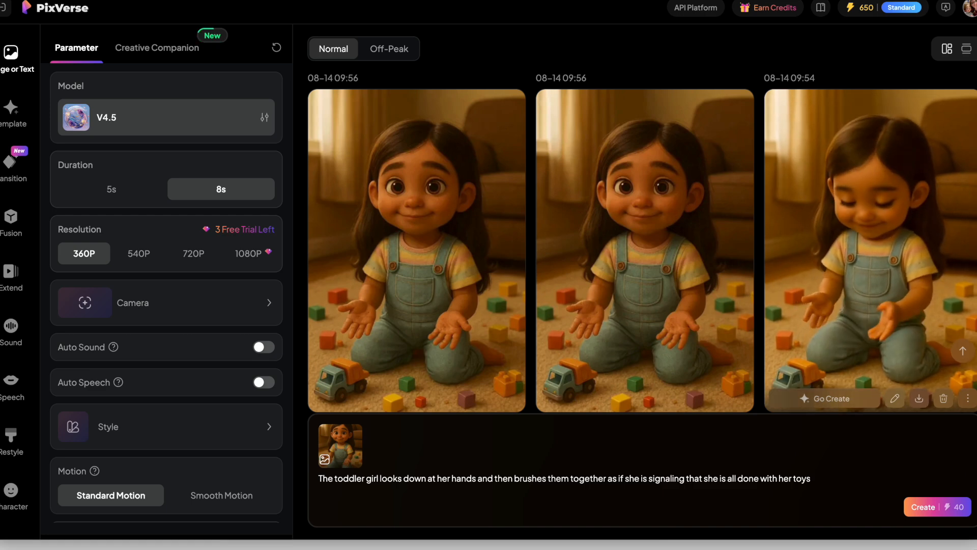
{"action": "mouse_move", "coordinate": [644, 255]}
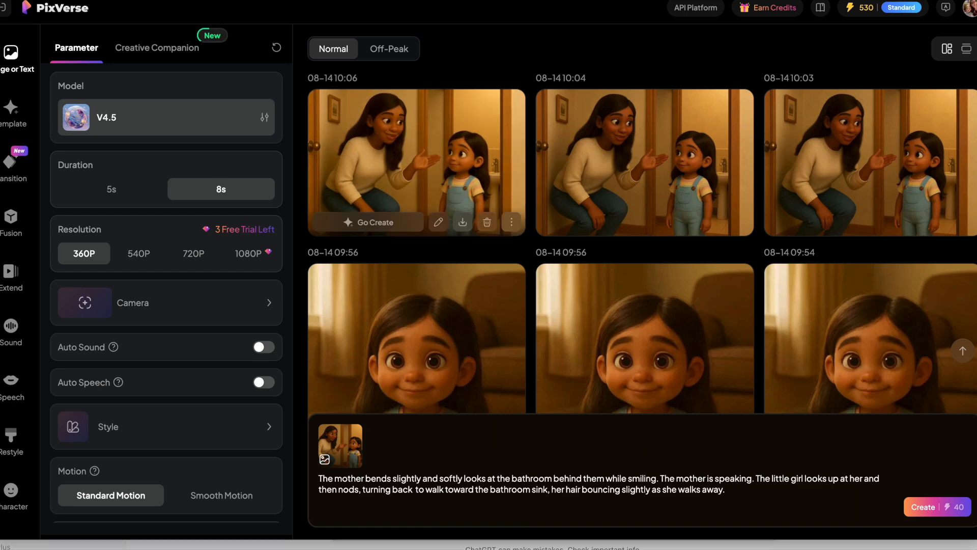
{"action": "left_click", "coordinate": [399, 144]}
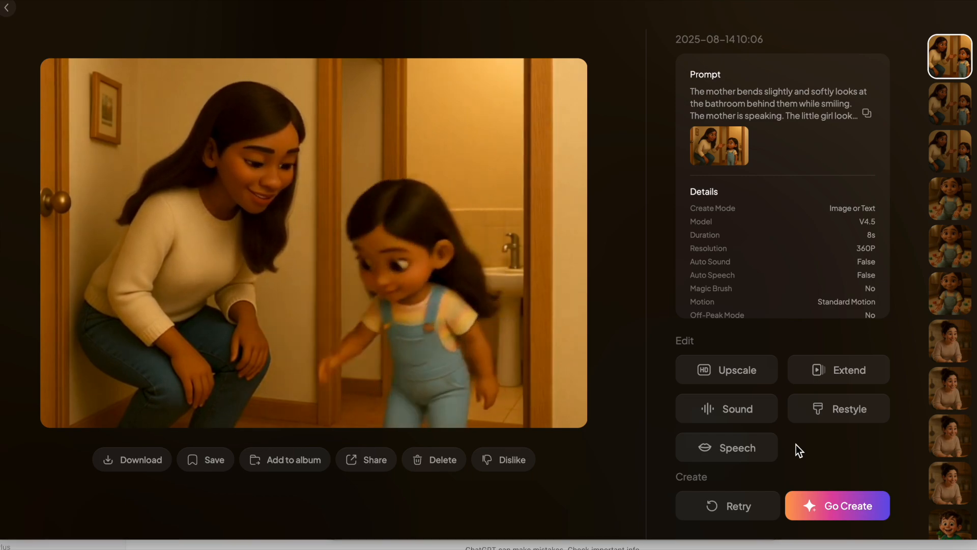
- Add speech to the hallway clip with the line "Time to wash hands" and generate the talking version
{"action": "left_click", "coordinate": [737, 451]}
{"action": "left_click", "coordinate": [397, 498]}
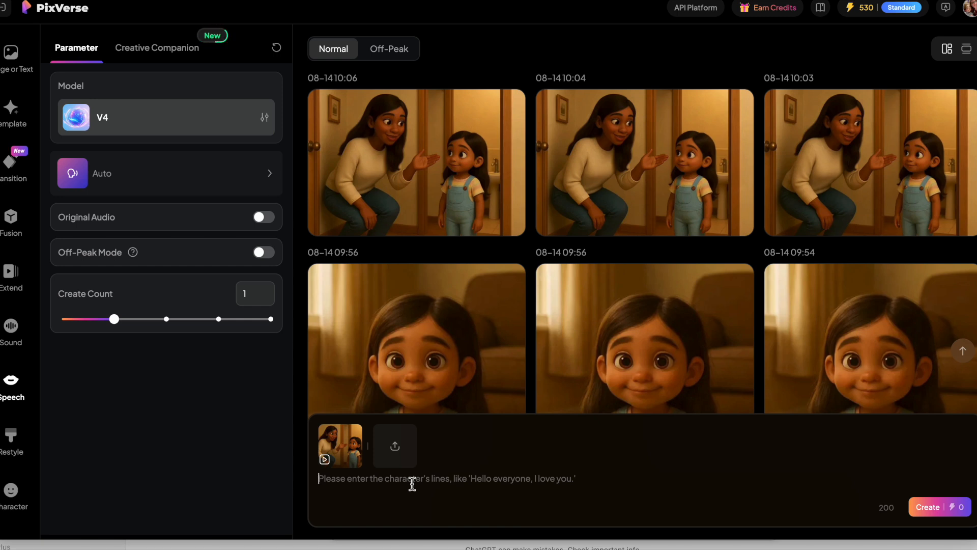
{"action": "type", "text": "Time to wash hands"}
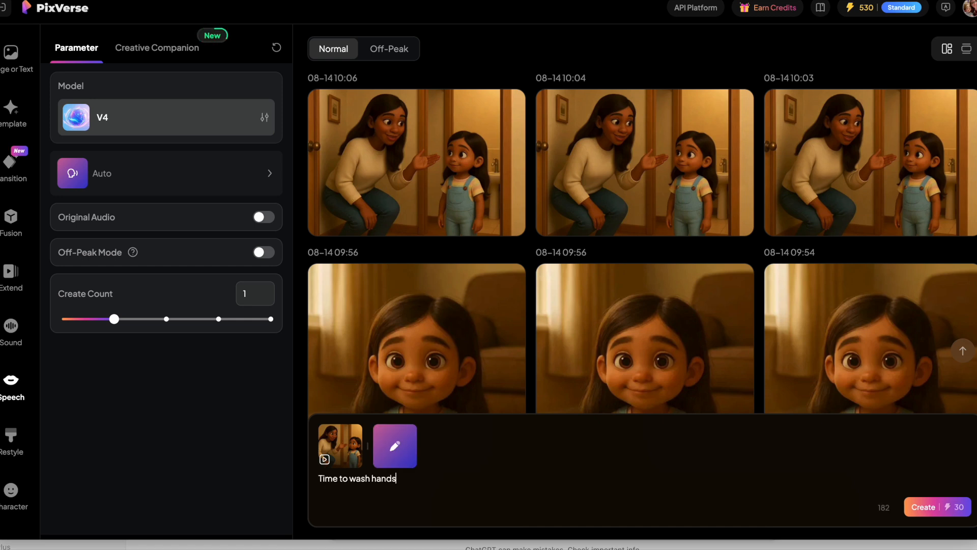
{"action": "left_click", "coordinate": [945, 512]}
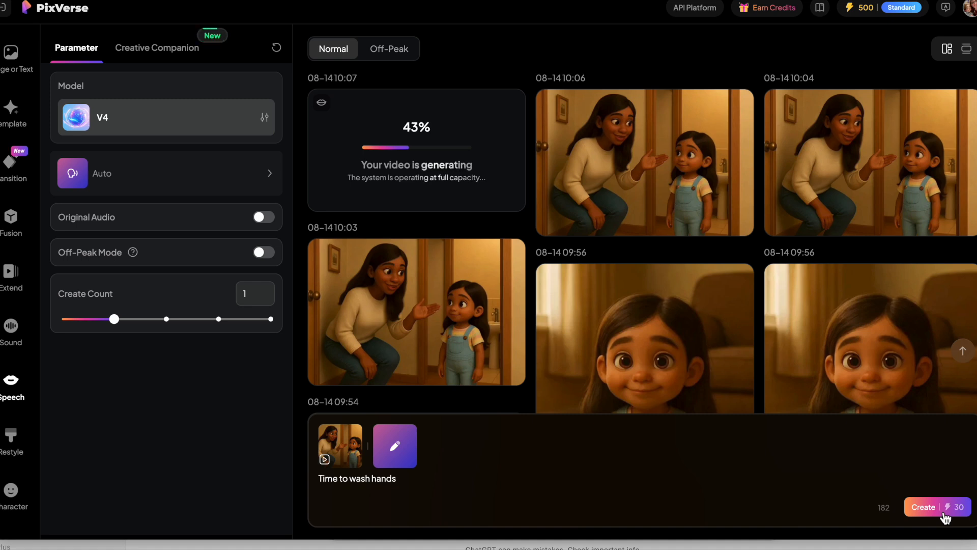
- Look through the available speech voices, keeping the Auto voice, and open the newly generated talking clip
{"action": "left_click", "coordinate": [164, 178]}
{"action": "scroll", "coordinate": [356, 132], "scroll_direction": "down", "scroll_amount": 6}
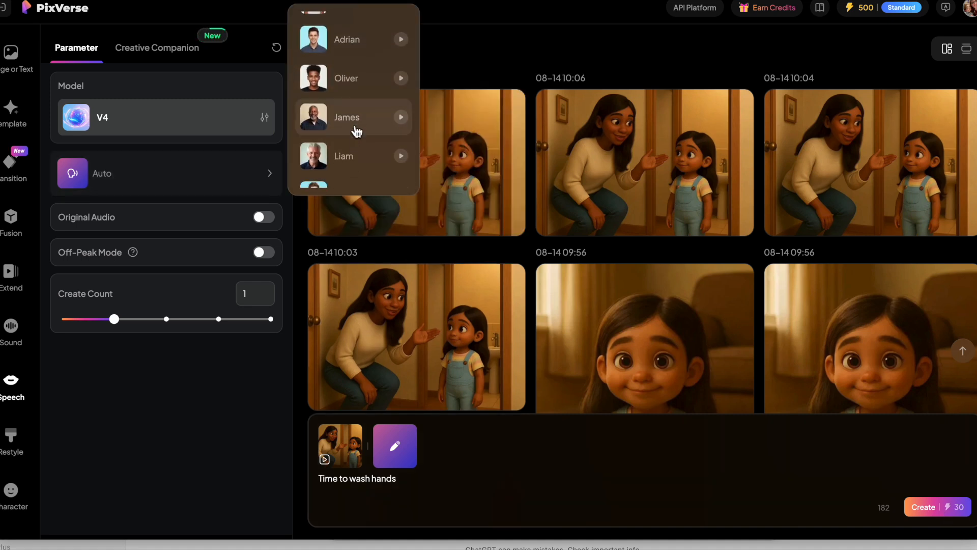
{"action": "scroll", "coordinate": [353, 156], "scroll_direction": "down", "scroll_amount": 1}
{"action": "scroll", "coordinate": [354, 155], "scroll_direction": "up", "scroll_amount": 7}
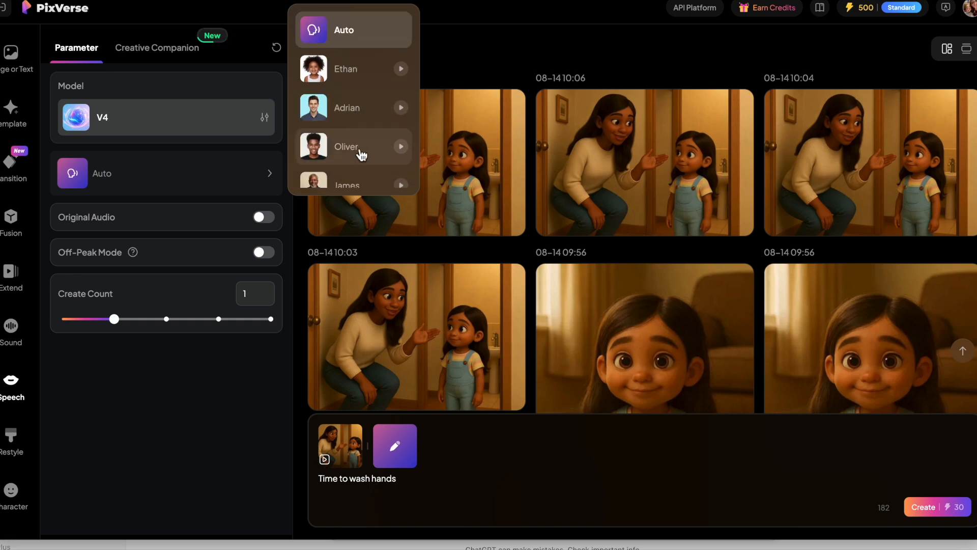
{"action": "left_click", "coordinate": [467, 41]}
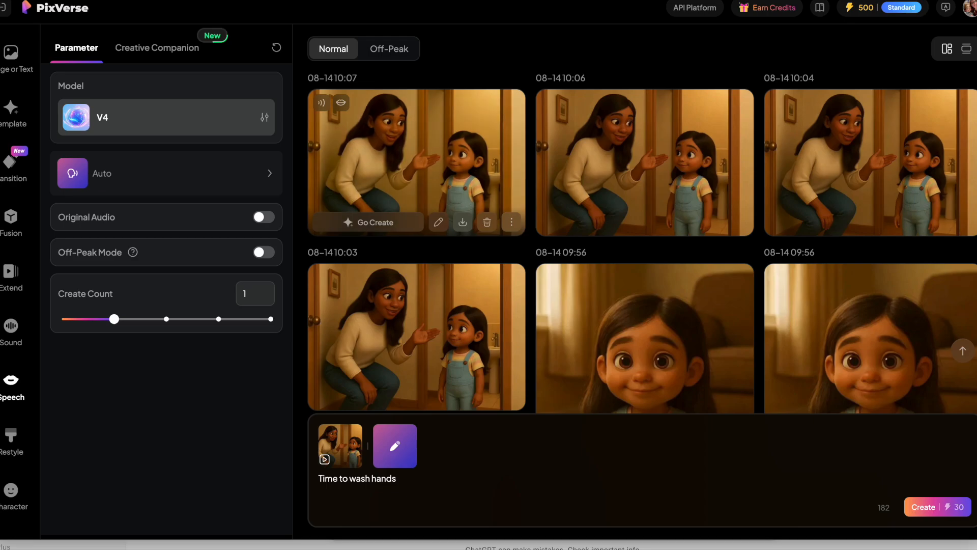
{"action": "left_click", "coordinate": [407, 157]}
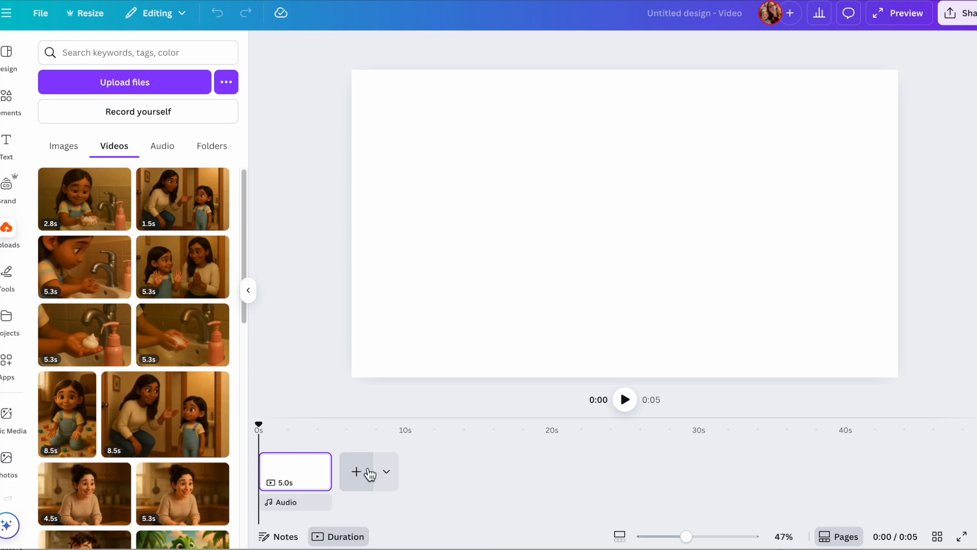
- Switch to Canva and build the video timeline from the uploaded clips, starting with the 8.5-second clip of the girl with her toys
{"action": "left_click_drag", "start_coordinate": [67, 414], "coordinate": [288, 460]}
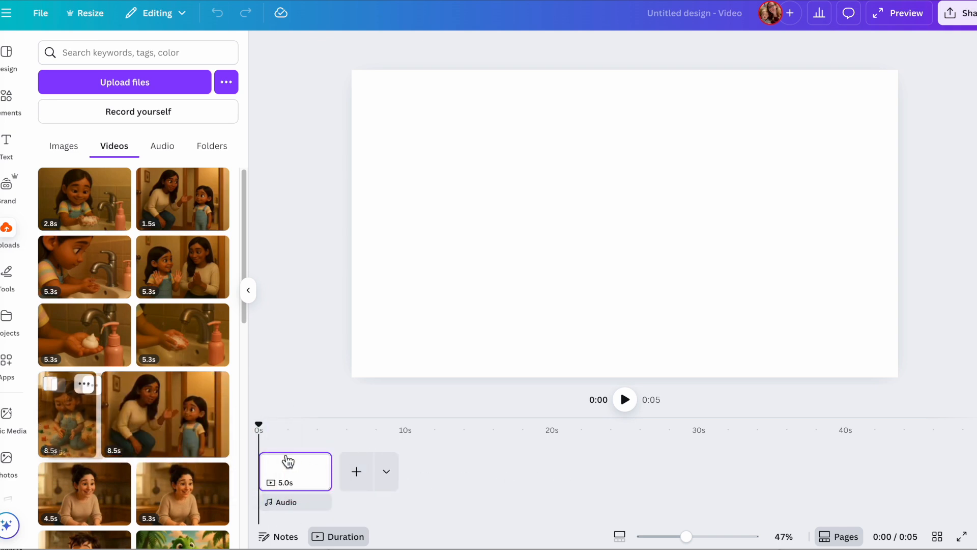
{"action": "left_click", "coordinate": [76, 419]}
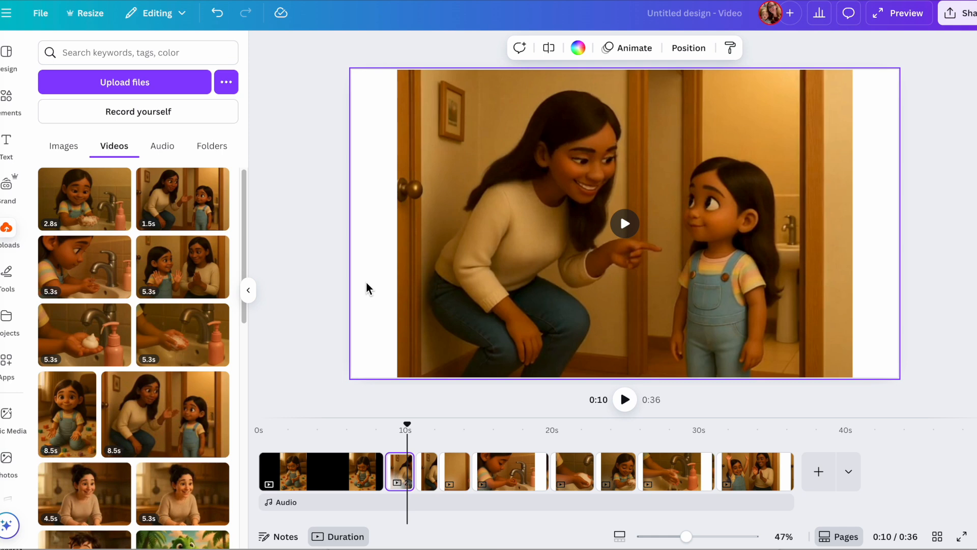
- Set a black background on the second hallway page of the timeline, showing the mother talking to the girl
{"action": "left_click", "coordinate": [324, 474]}
{"action": "left_click", "coordinate": [426, 472]}
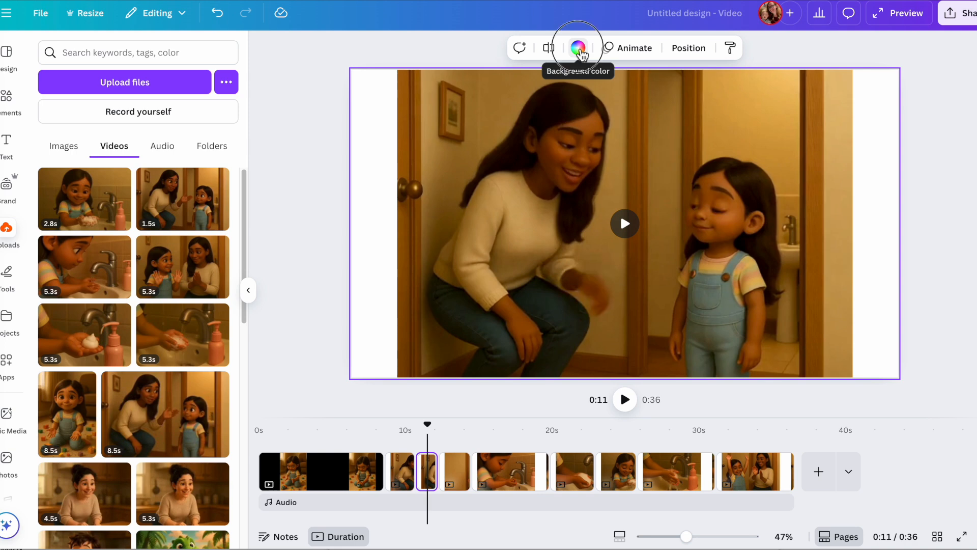
{"action": "left_click", "coordinate": [575, 48]}
{"action": "left_click", "coordinate": [77, 138]}
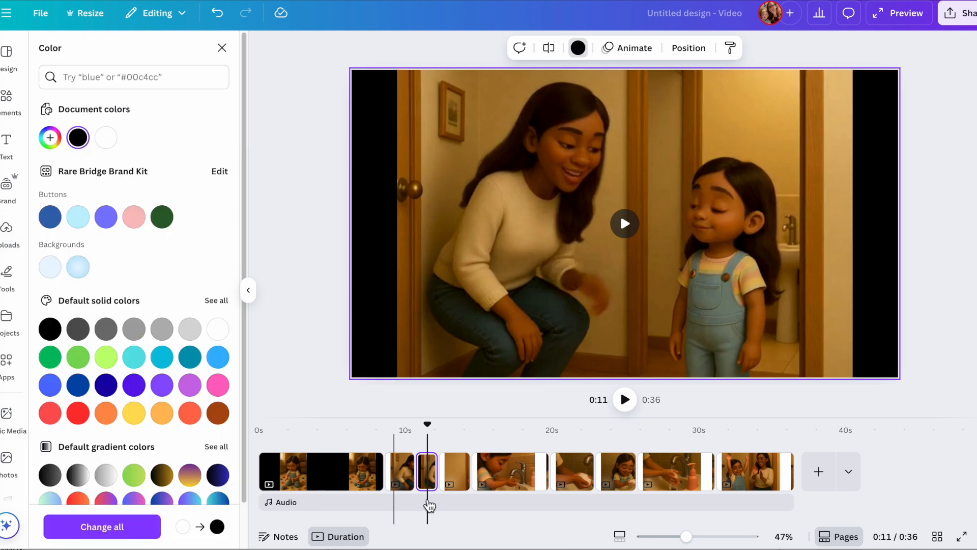
- Set black backgrounds on the page of the girl walking into the bathroom and on the hand-washing pages that follow
{"action": "left_click", "coordinate": [454, 463]}
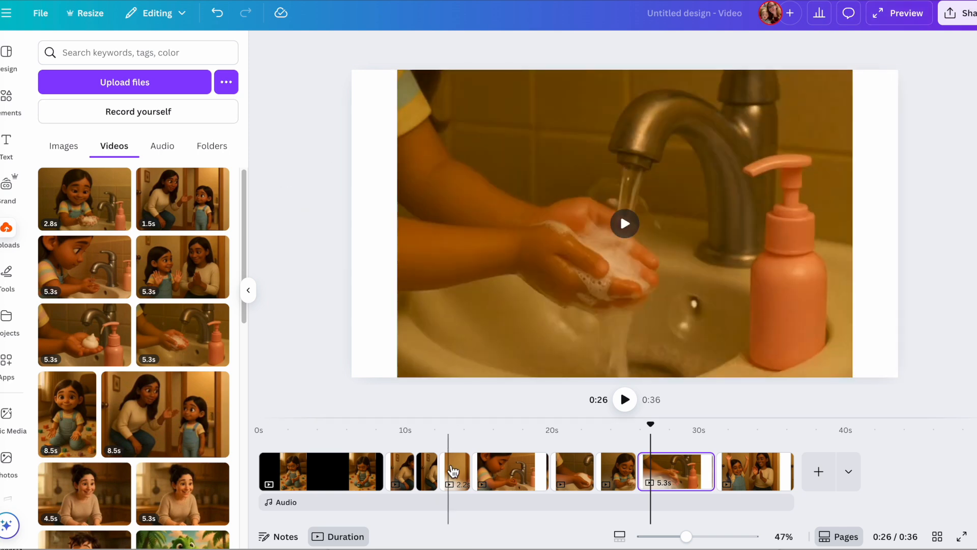
{"action": "left_click", "coordinate": [448, 471]}
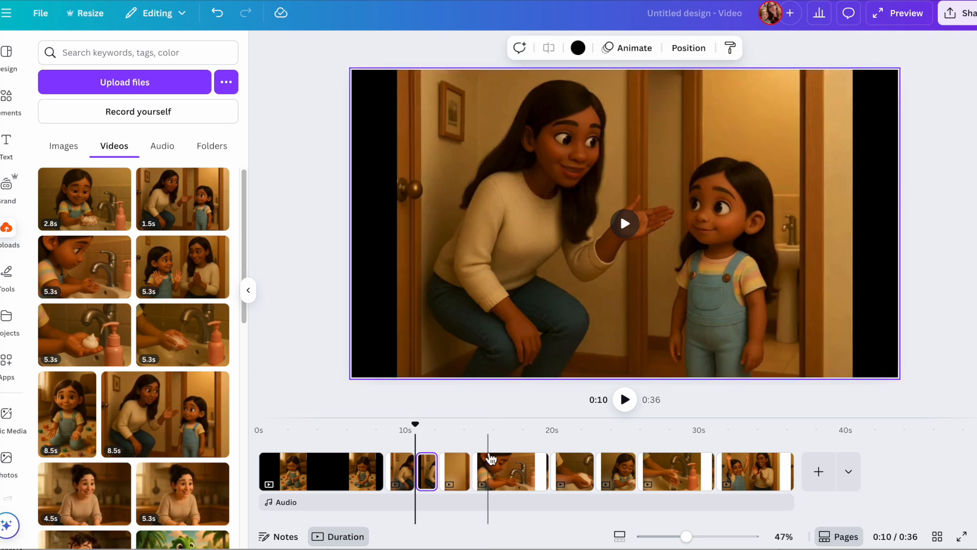
{"action": "left_click", "coordinate": [457, 472]}
{"action": "left_click", "coordinate": [652, 48]}
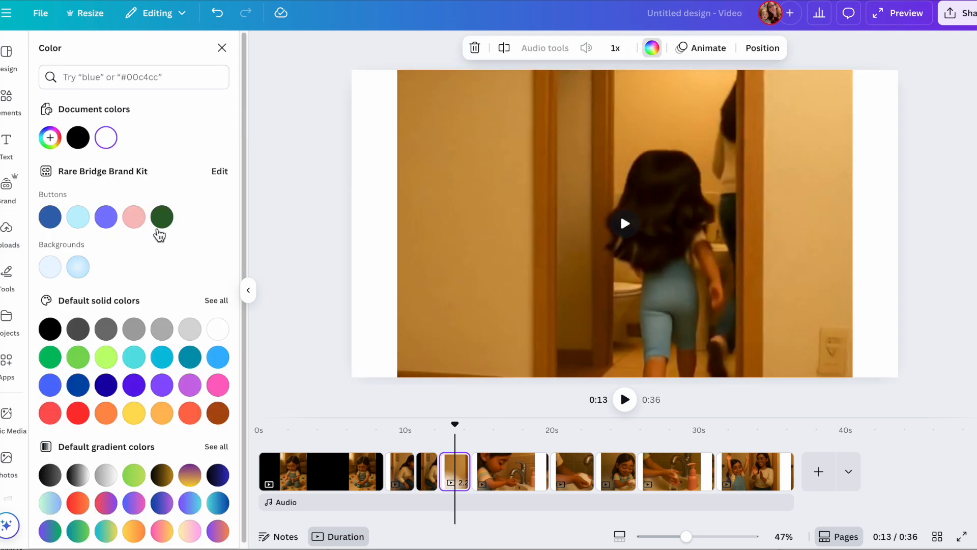
{"action": "left_click", "coordinate": [49, 330]}
{"action": "left_click", "coordinate": [514, 473]}
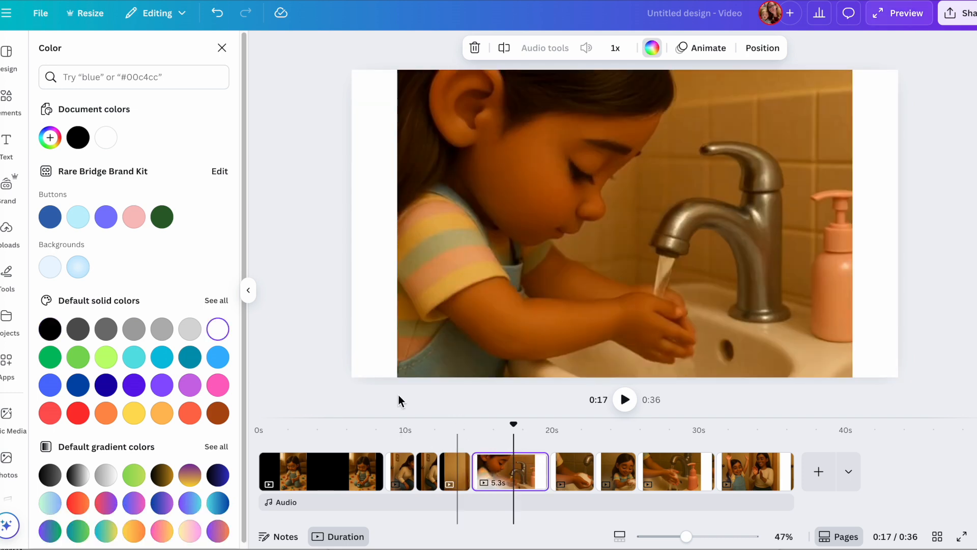
{"action": "left_click", "coordinate": [652, 48]}
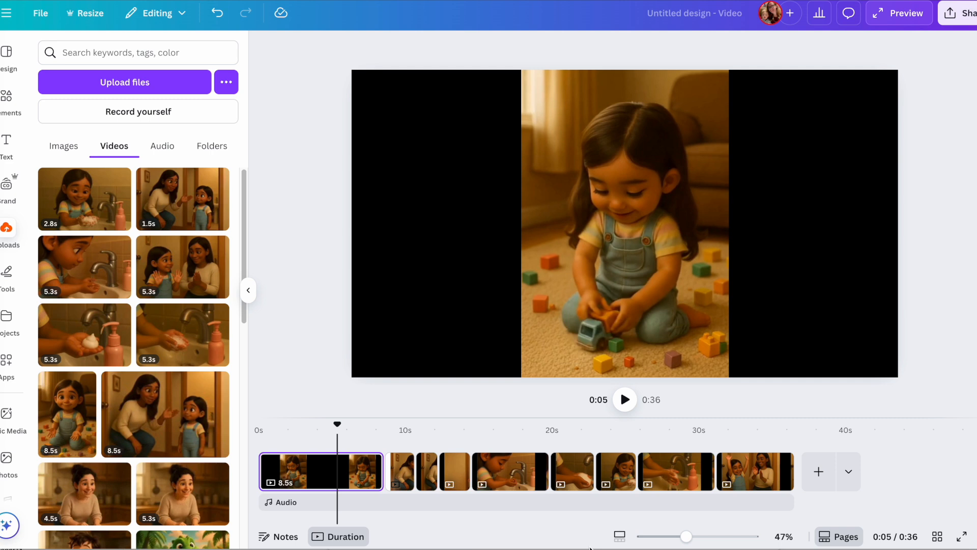
- Add transitions between pages in the timeline and select the audio track beneath the first page
{"action": "mouse_move", "coordinate": [384, 465]}
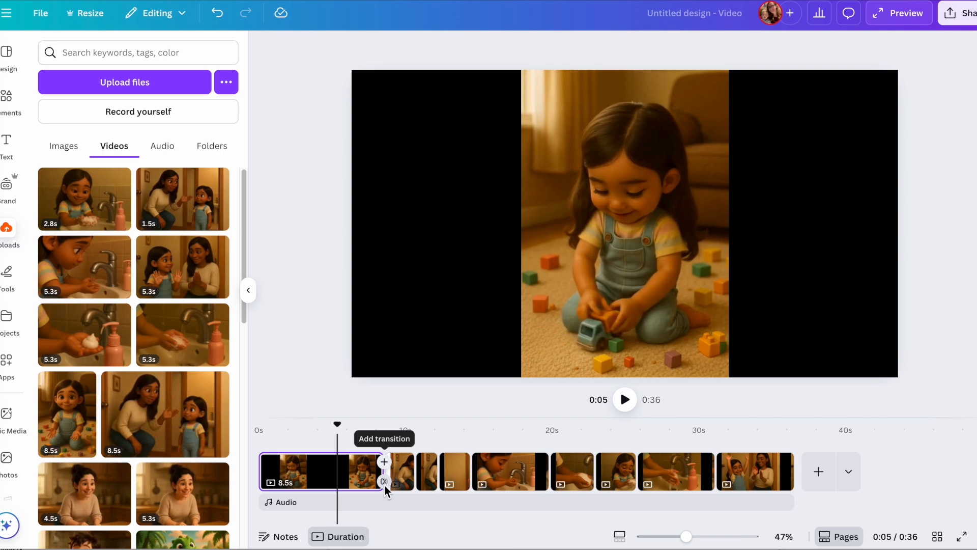
{"action": "left_click", "coordinate": [383, 481]}
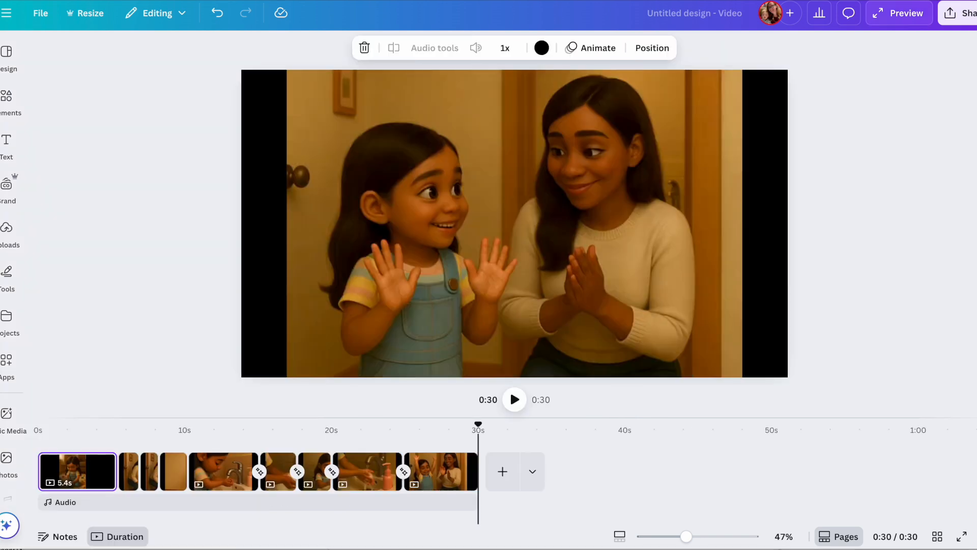
{"action": "left_click", "coordinate": [65, 508]}
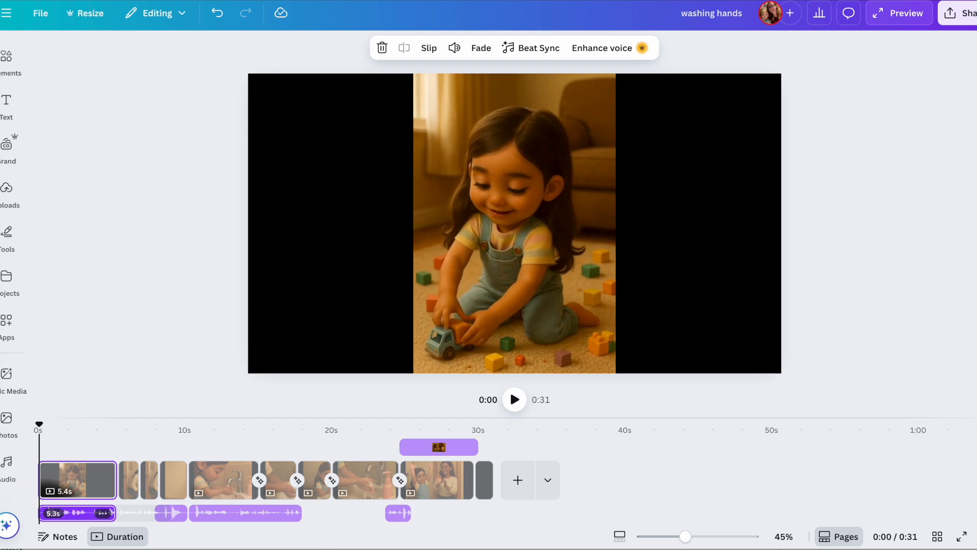
- Play the assembled "washing hands" video with its narration from the start through to the end
{"action": "key", "text": "space"}
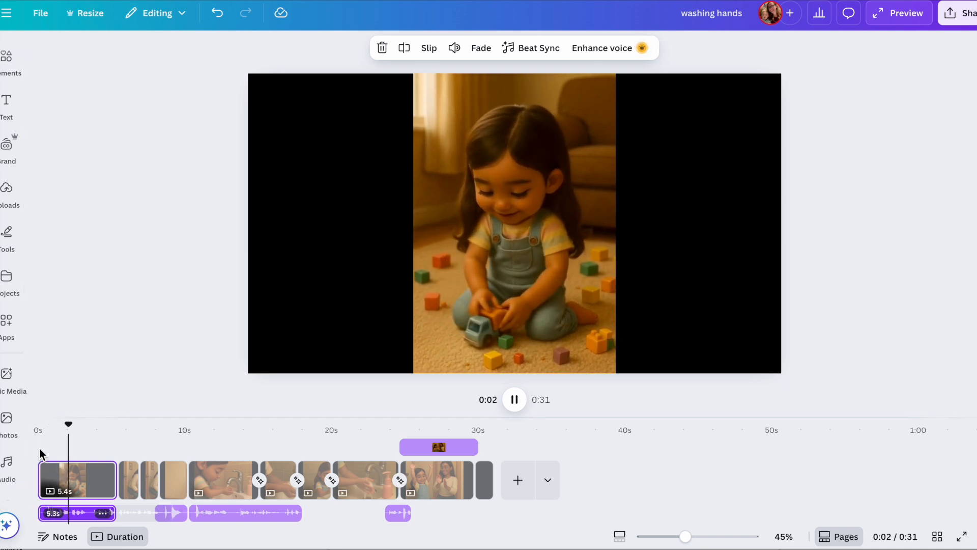
{"action": "key", "text": "XF86AudioRaiseVolume"}
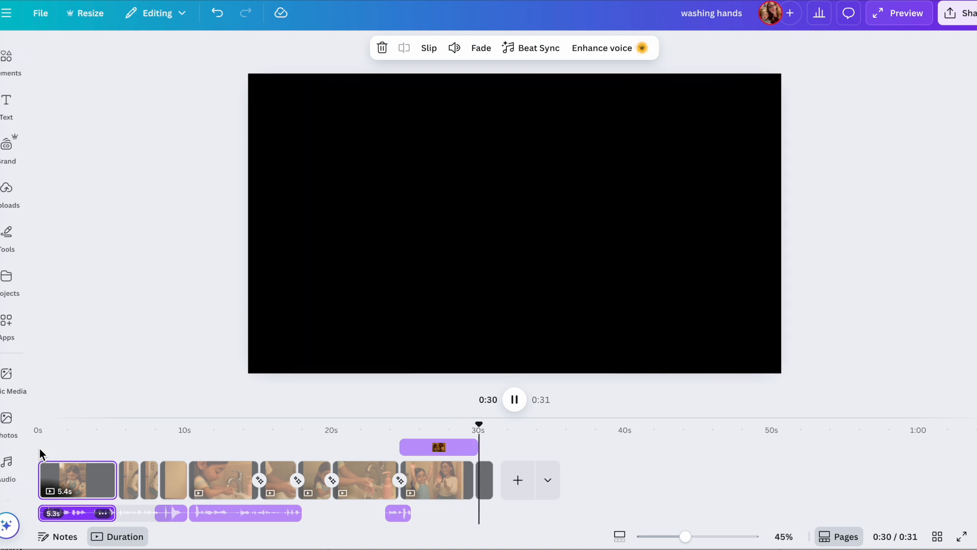
{"action": "key", "text": "super+shift+5"}
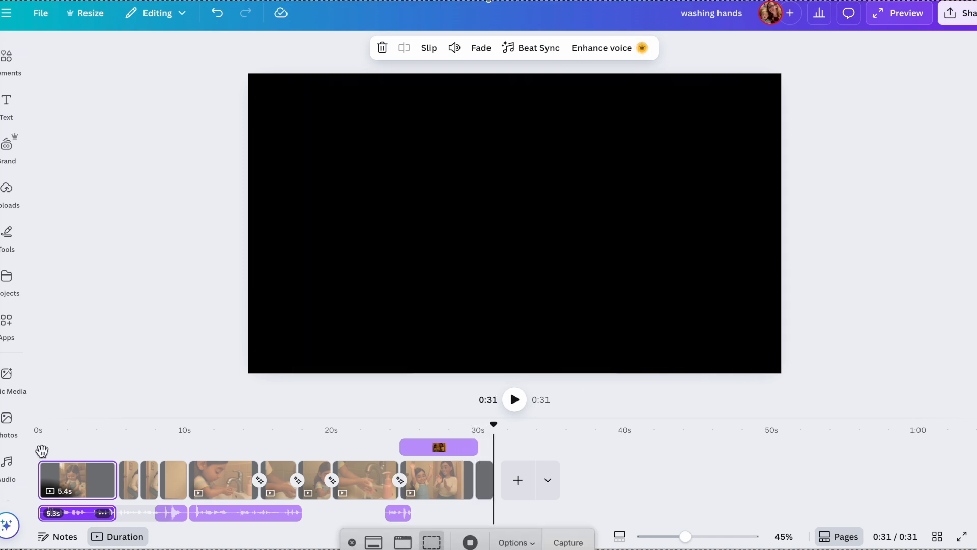